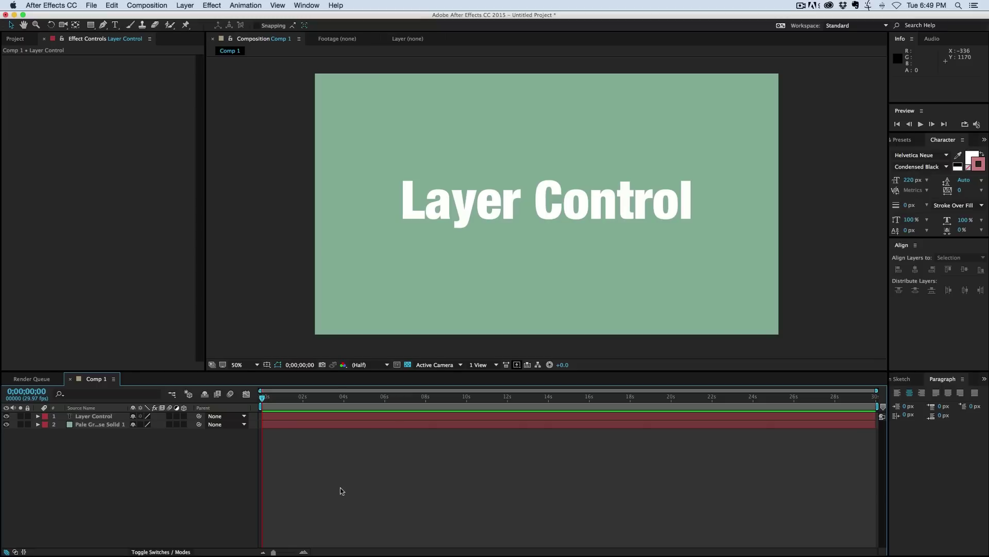
# Step: Add a Layer Control expression effect to the Layer Control text layer
pyautogui.click(298, 417)
pyautogui.click(211, 5)
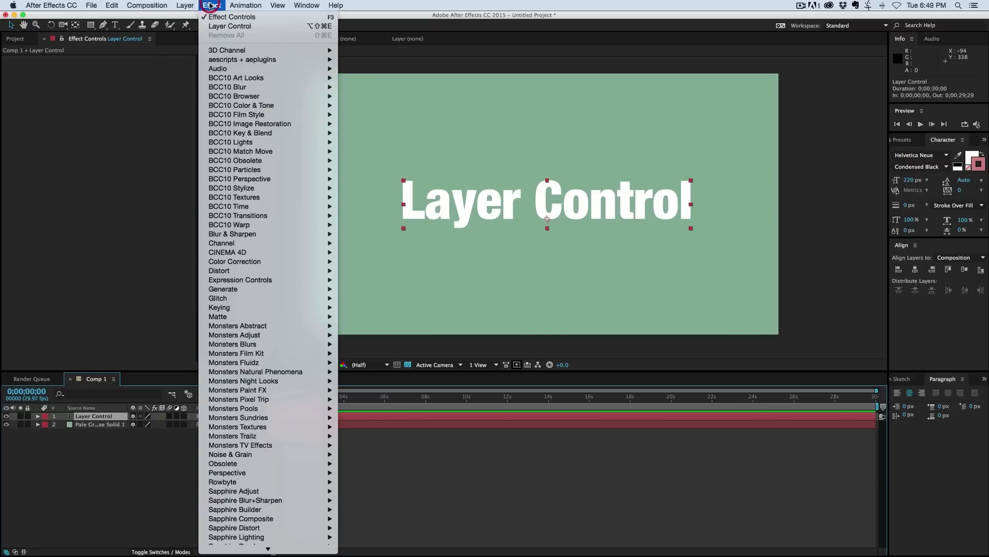
pyautogui.moveTo(239, 282)
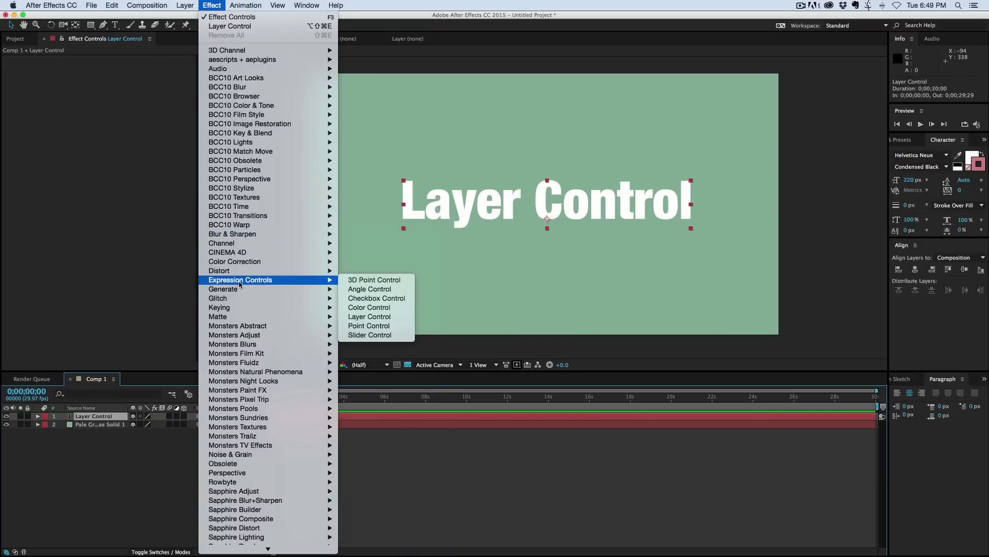
pyautogui.click(355, 316)
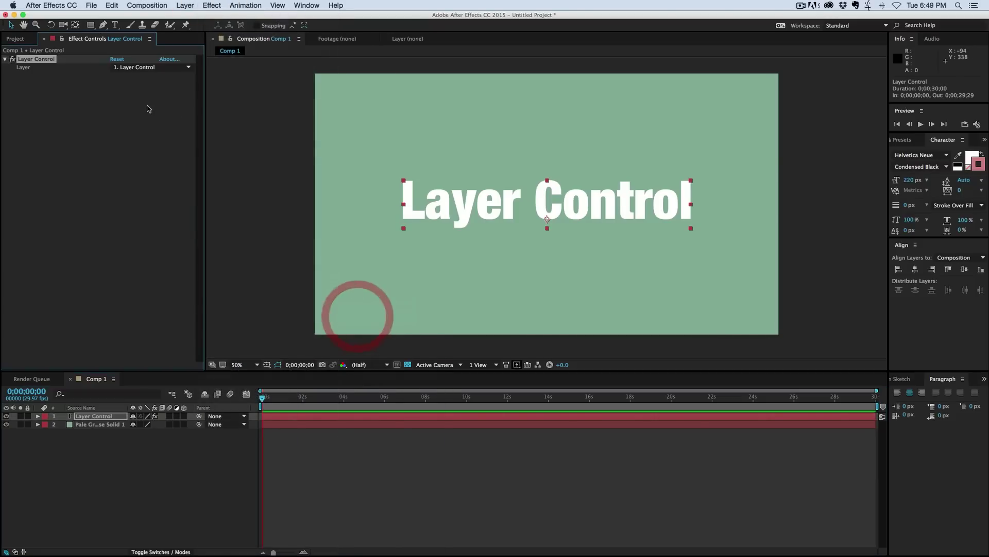
pyautogui.click(143, 108)
# Step: Keep the effect's Layer target set to 1. Layer Control
pyautogui.click(60, 64)
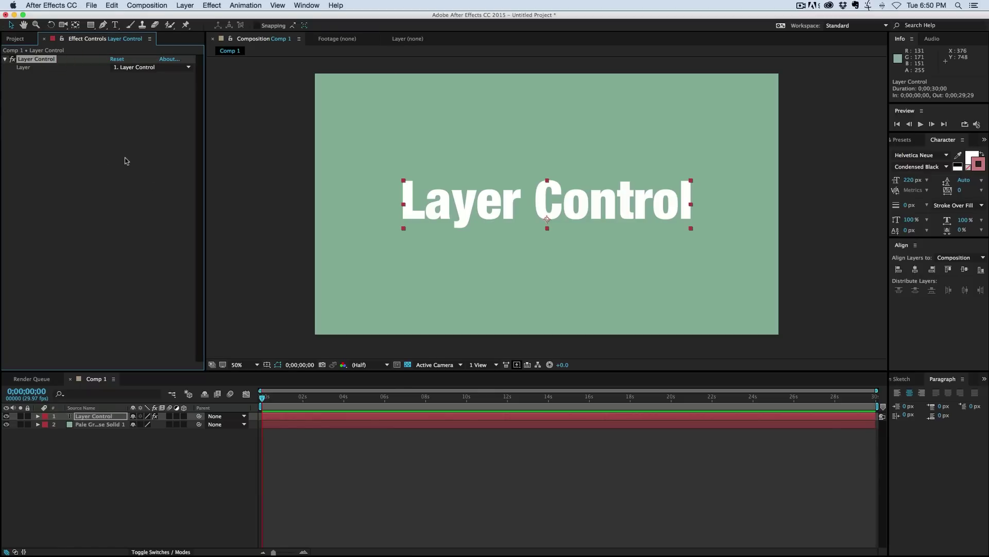
pyautogui.click(137, 67)
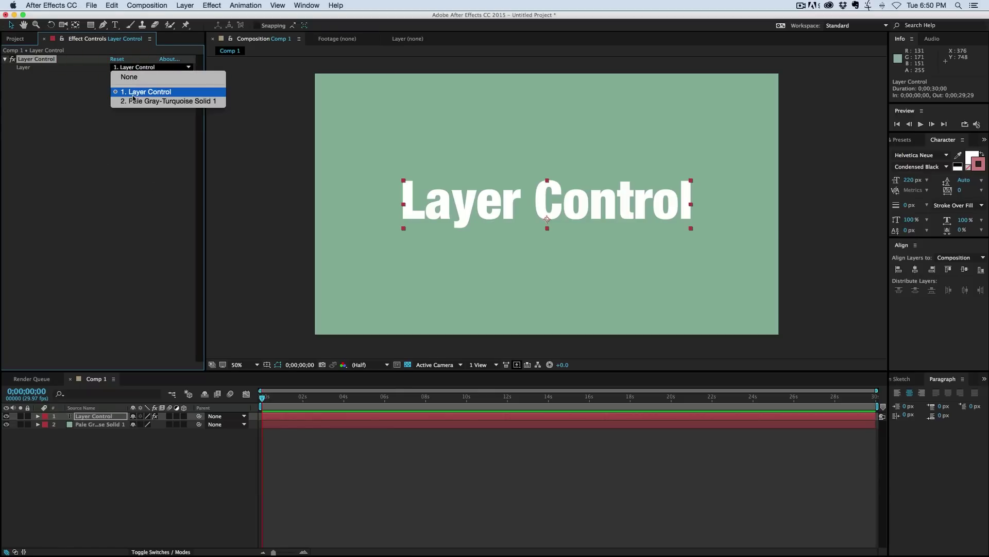
pyautogui.click(85, 106)
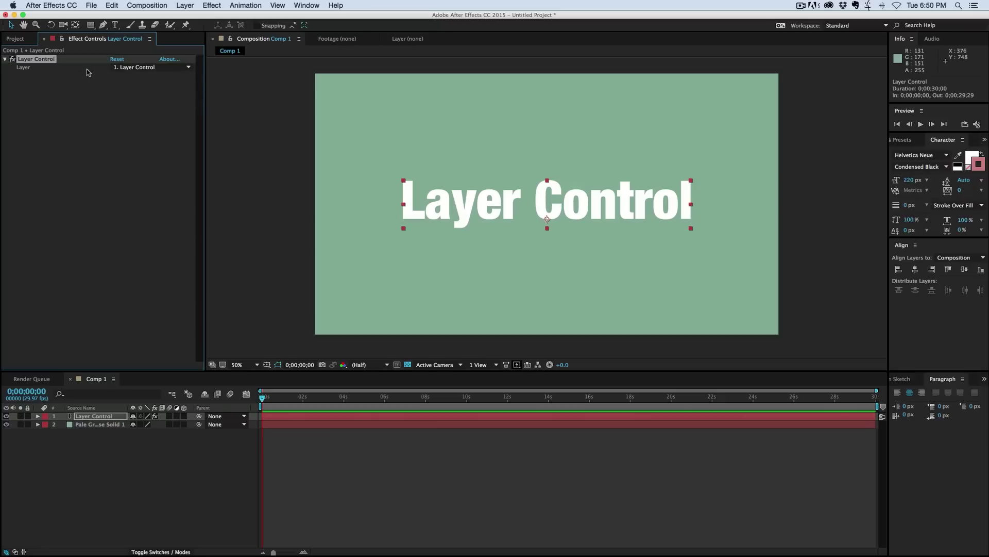
pyautogui.click(125, 453)
pyautogui.click(106, 416)
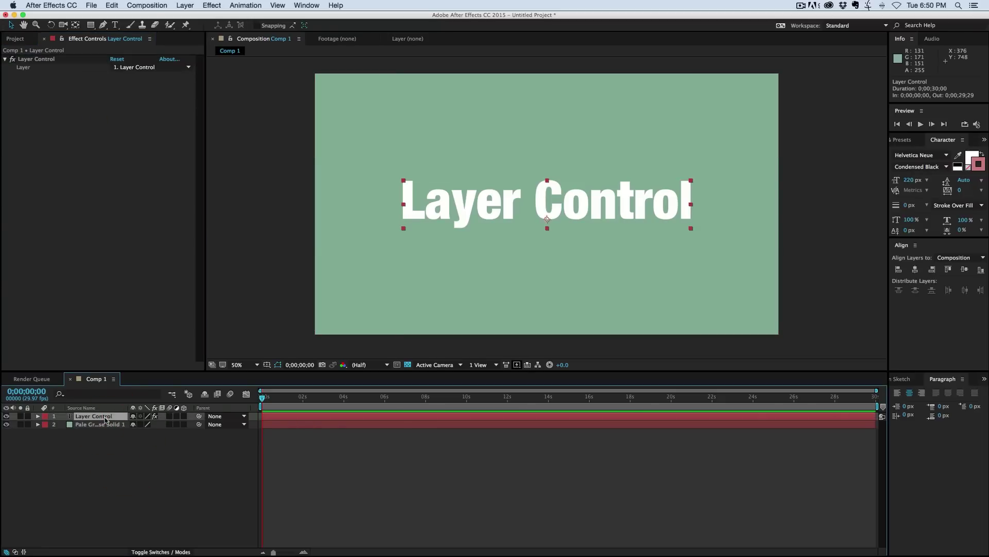
pyautogui.press('super+d')
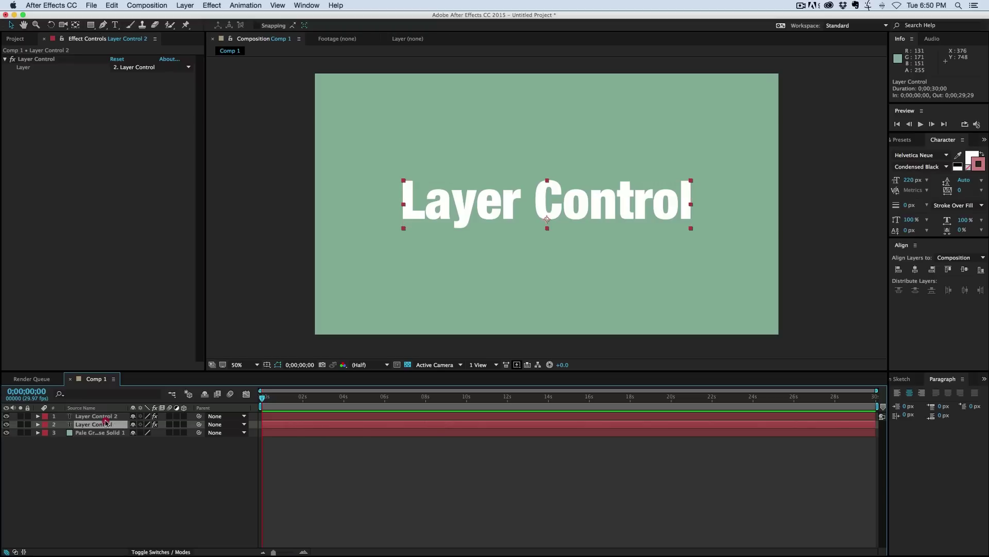
pyautogui.click(107, 418)
pyautogui.click(108, 424)
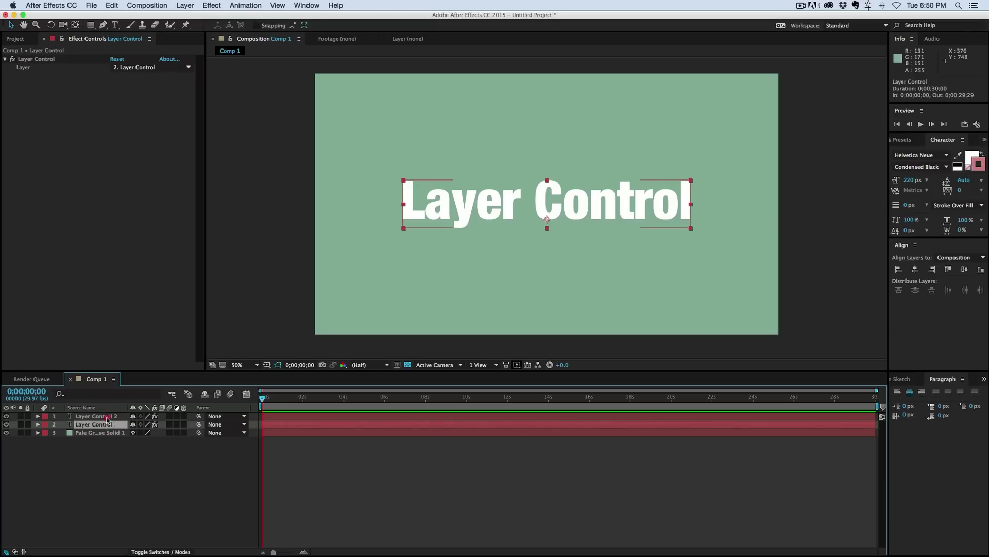
pyautogui.click(101, 416)
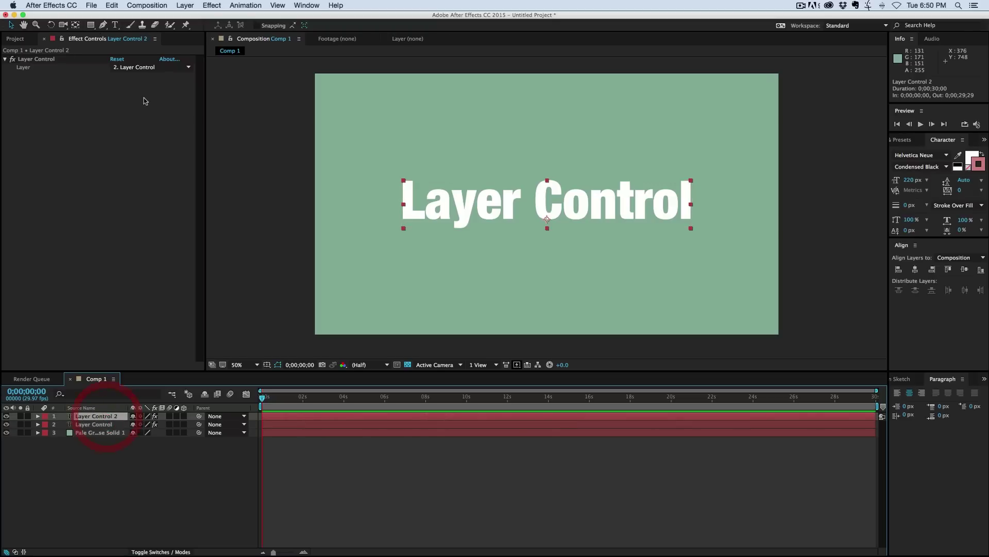
pyautogui.click(102, 424)
pyautogui.click(103, 418)
pyautogui.press('Delete')
pyautogui.click(103, 418)
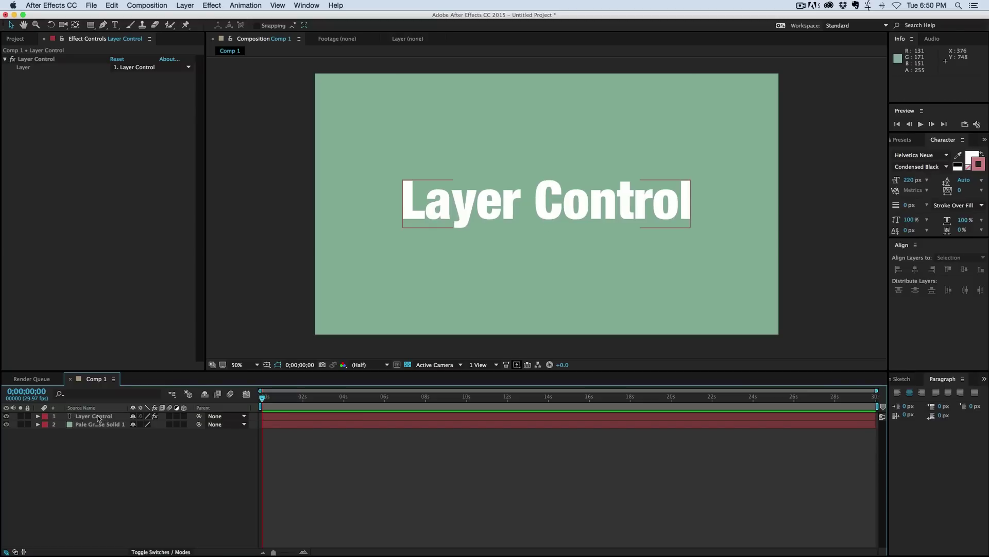
pyautogui.click(98, 418)
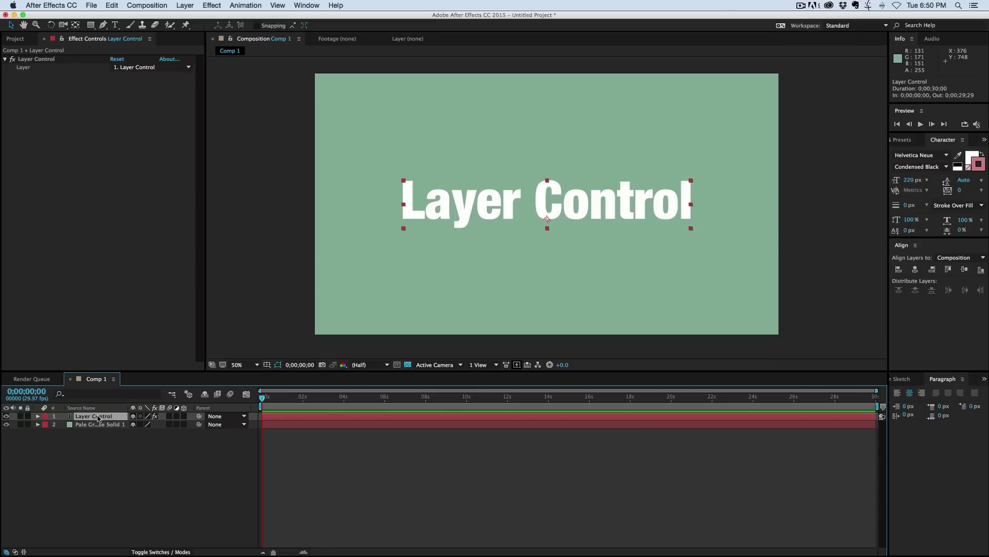
pyautogui.click(286, 415)
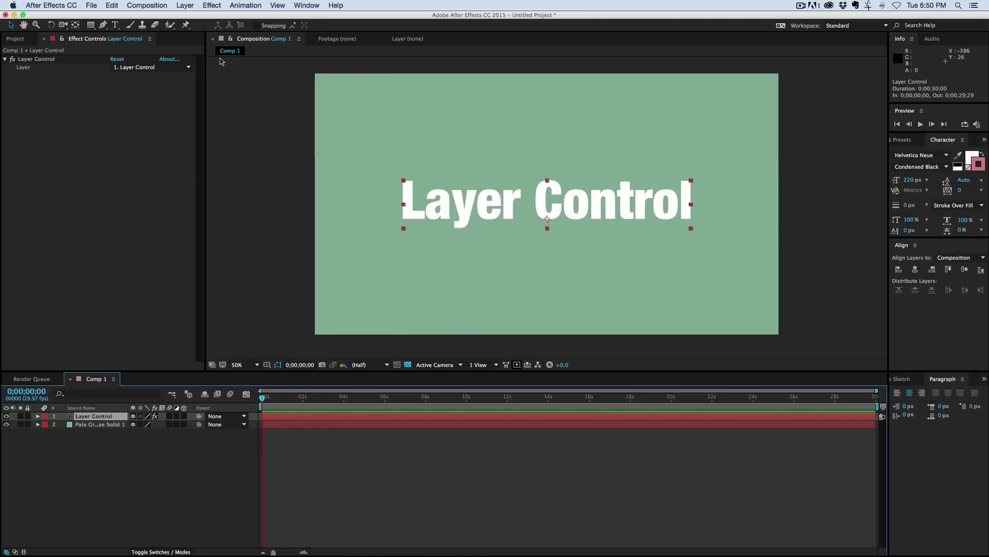
# Step: Apply a Box Blur with Blur Radius 25 and show the layer's effects in the timeline
pyautogui.click(213, 6)
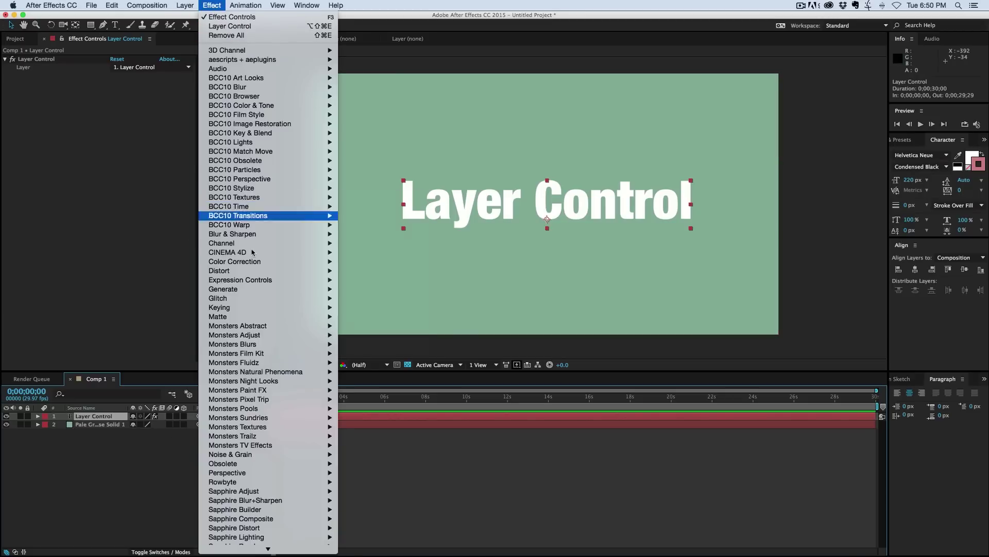
pyautogui.moveTo(254, 254)
pyautogui.moveTo(247, 234)
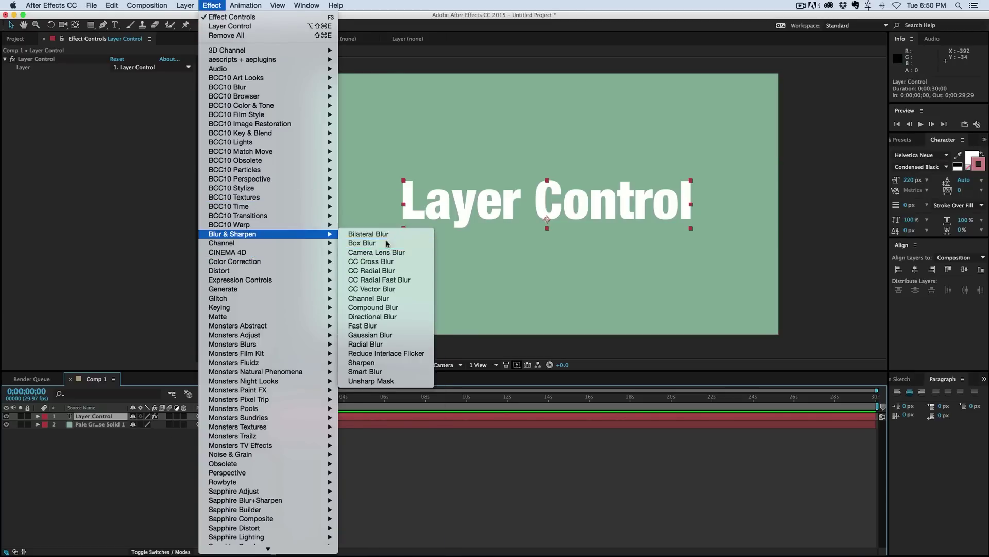
pyautogui.click(360, 242)
pyautogui.moveTo(115, 85)
pyautogui.mouseDown()
pyautogui.moveTo(153, 89)
pyautogui.moveTo(133, 91)
pyautogui.mouseUp()
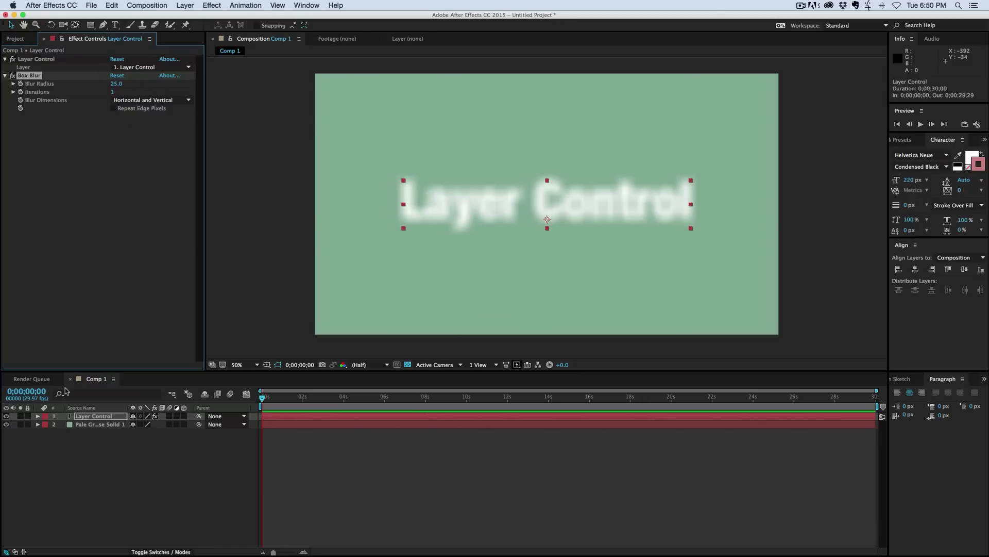
pyautogui.click(38, 416)
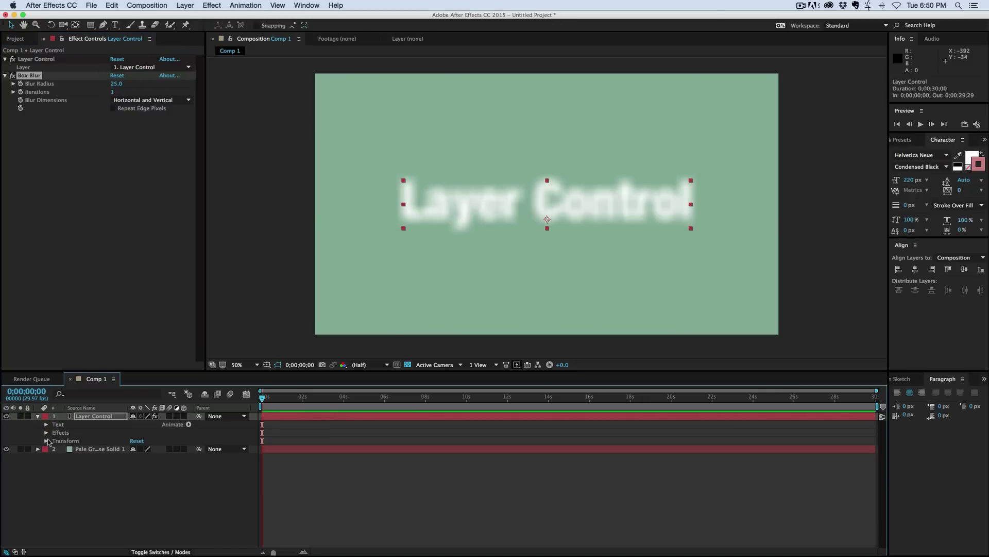
pyautogui.click(46, 432)
# Step: Add an expression to the Box Blur's Blur Radius property
pyautogui.click(56, 448)
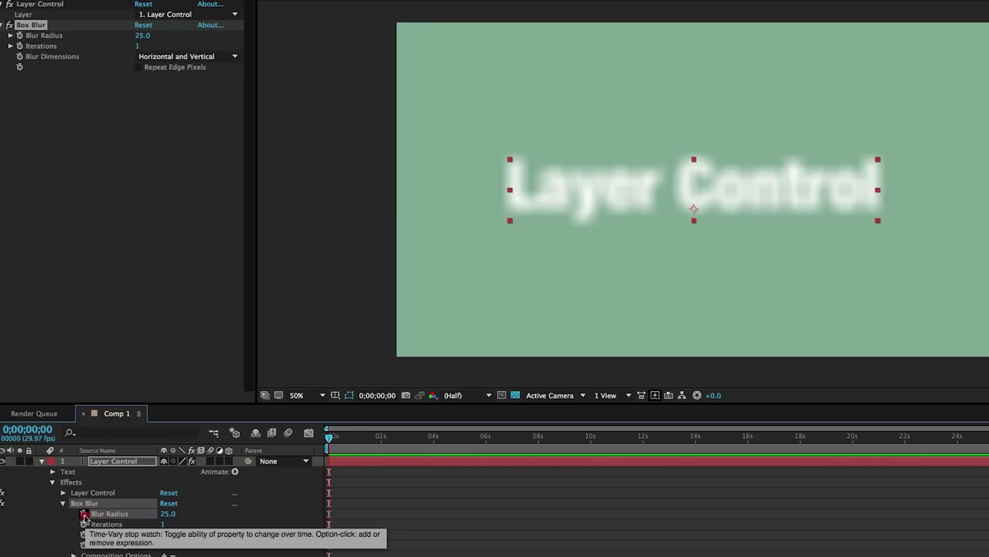
pyautogui.keyDown('alt'); pyautogui.click(84, 514); pyautogui.keyUp('alt')
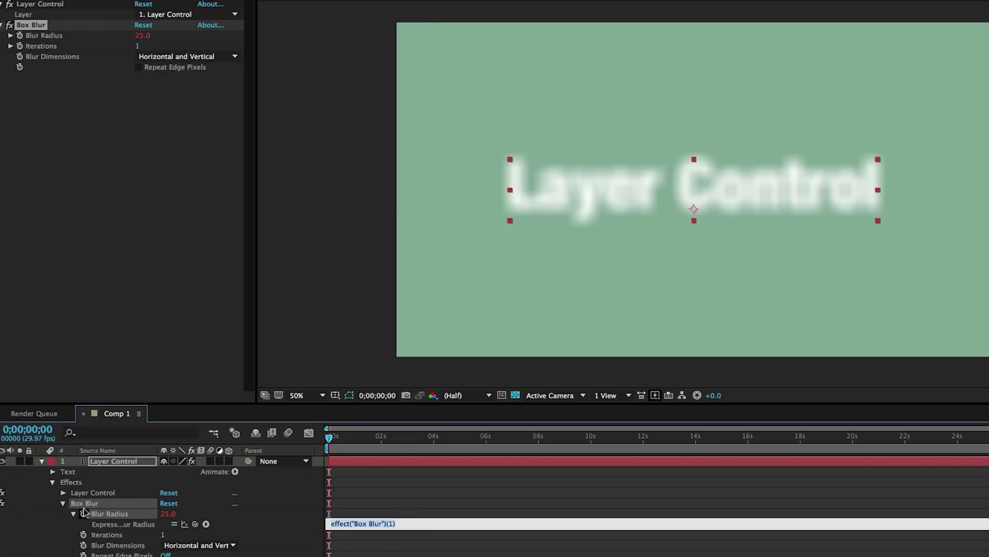
pyautogui.click(391, 509)
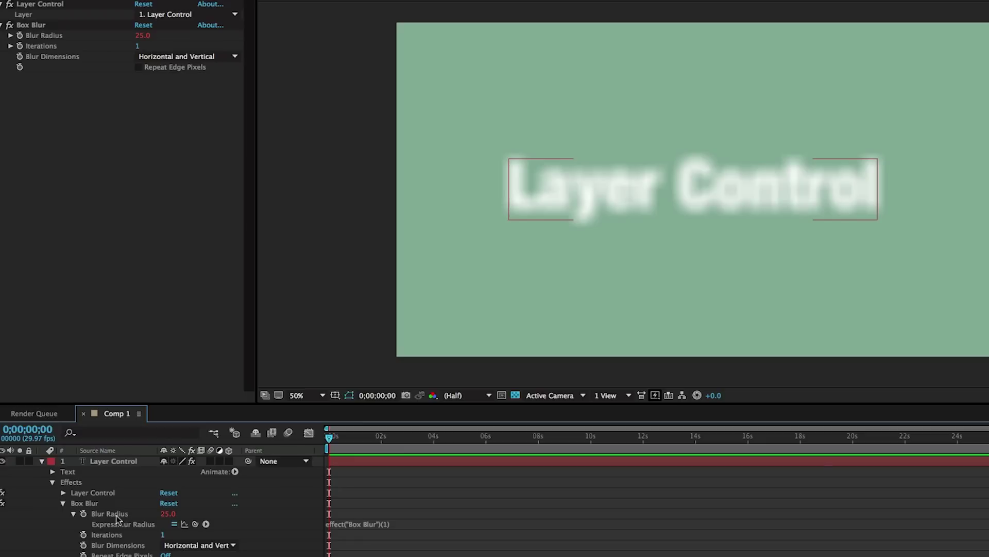
# Step: Rewrite the expression as effect("Layer Control")("Layer").effect("Box Blur")(1) using the pickwhip
pyautogui.click(399, 523)
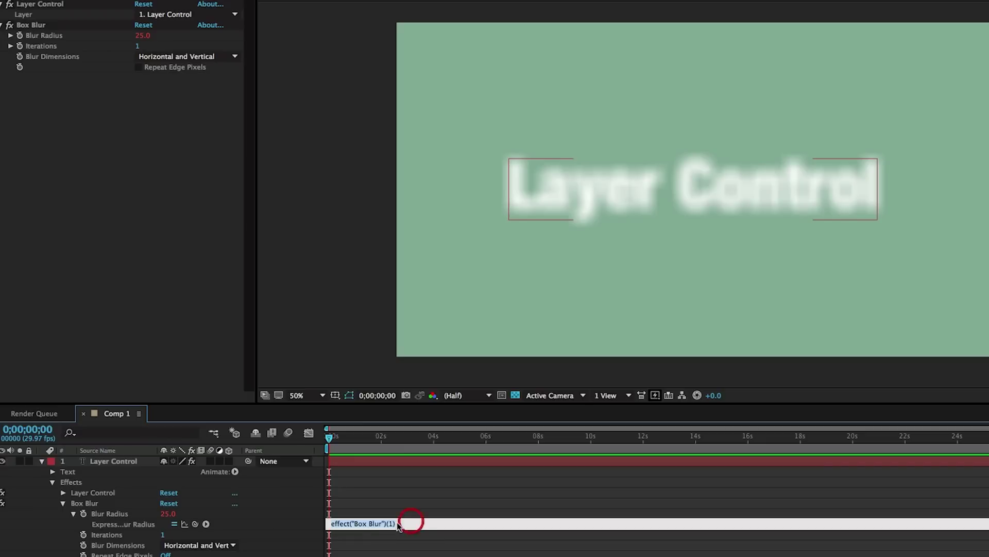
pyautogui.click(330, 524)
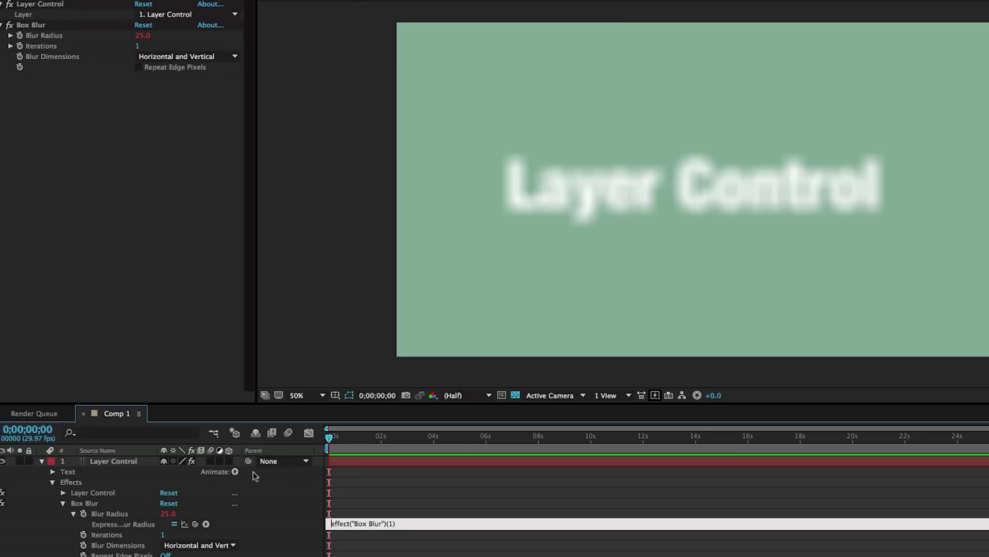
pyautogui.moveTo(195, 524); pyautogui.dragTo(32, 18)
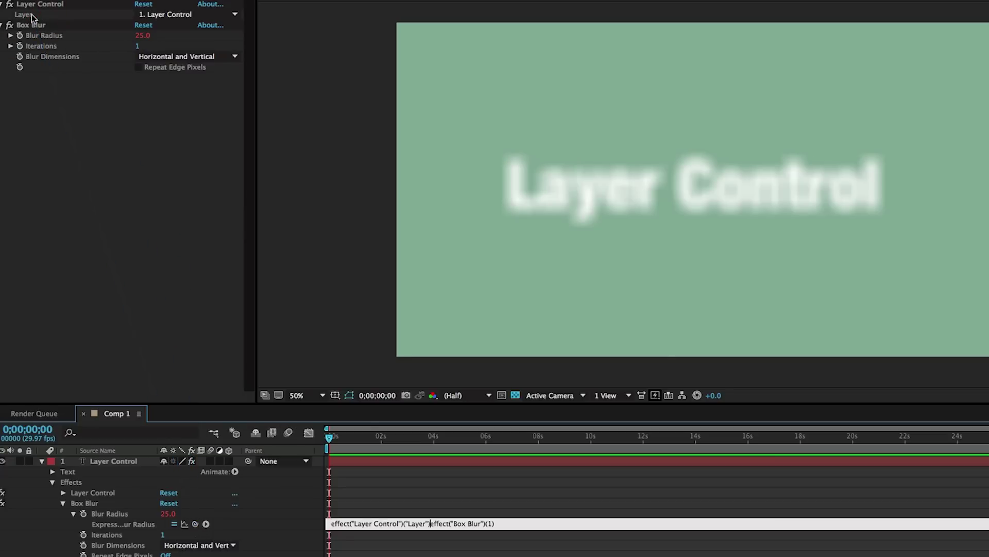
pyautogui.click(432, 523)
pyautogui.write('.')
pyautogui.click(476, 507)
pyautogui.click(473, 502)
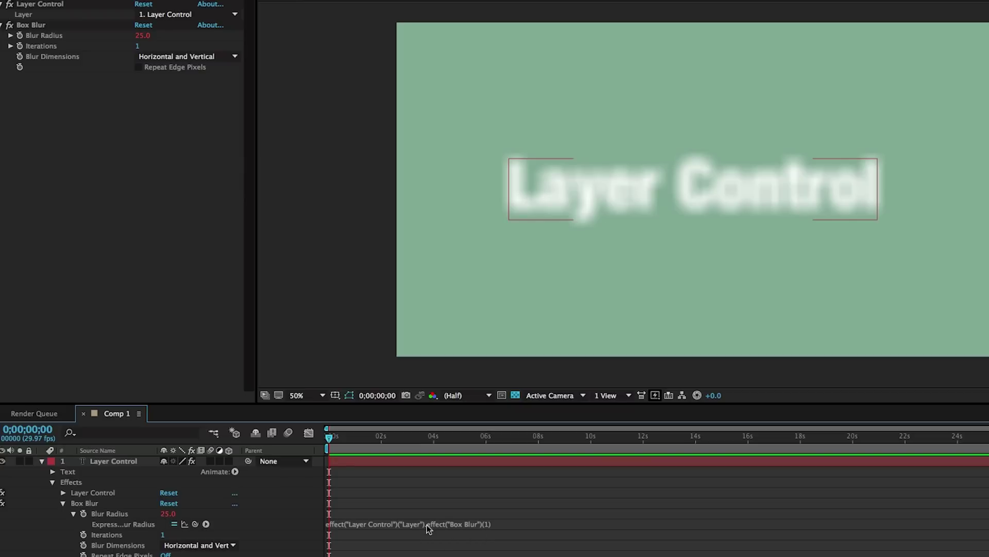
pyautogui.click(410, 531)
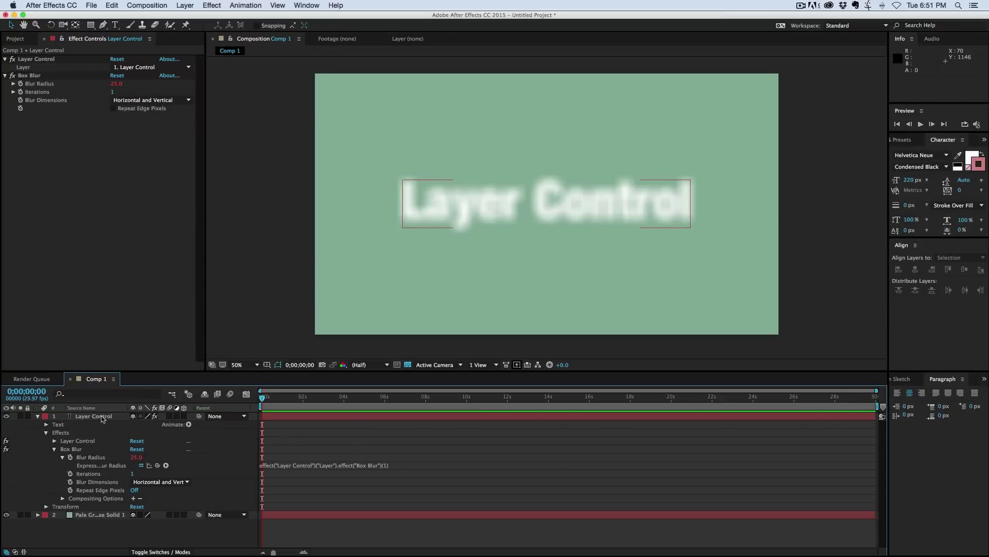
# Step: Duplicate the text layer, move the original above the copy, and set Blur Radius to 0
pyautogui.click(92, 416)
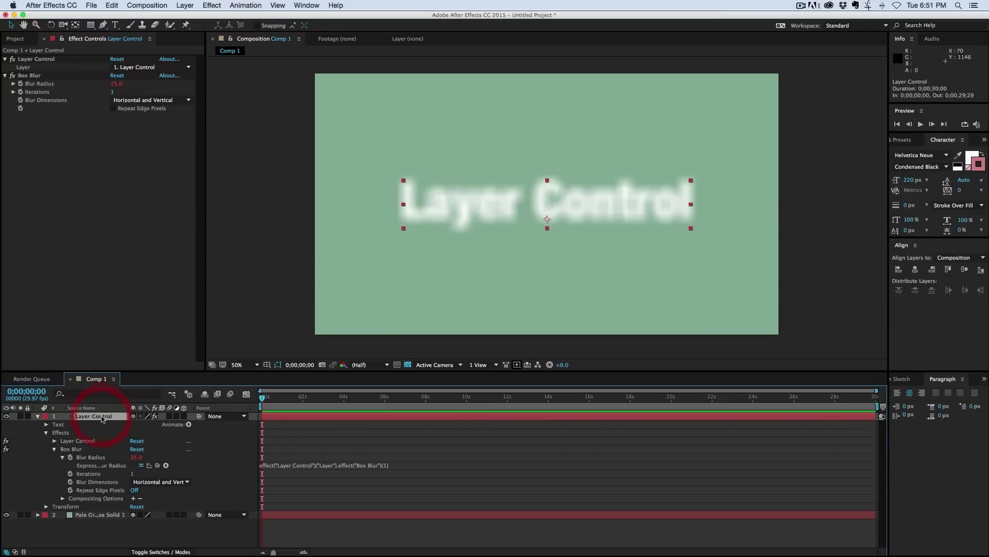
pyautogui.press('super+d')
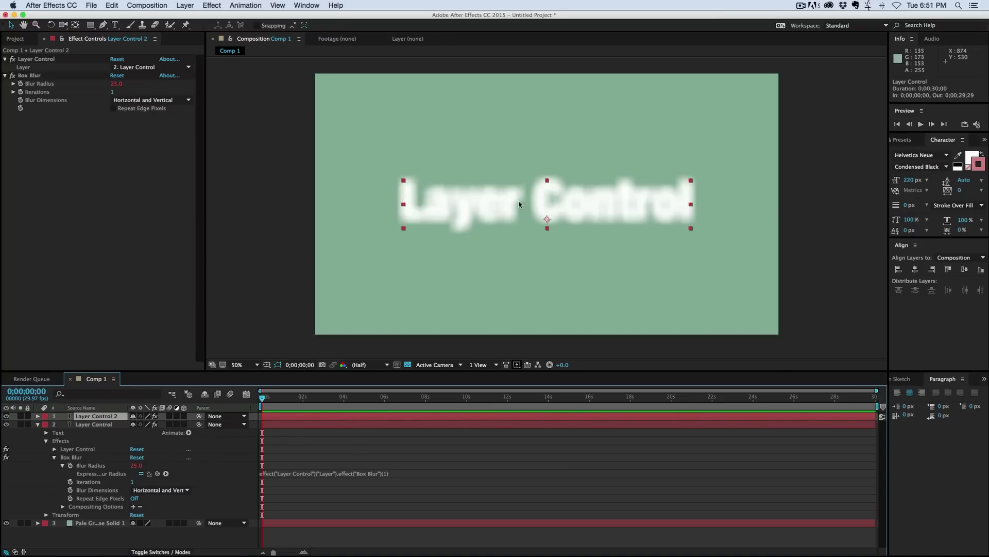
pyautogui.moveTo(519, 201); pyautogui.dragTo(507, 157)
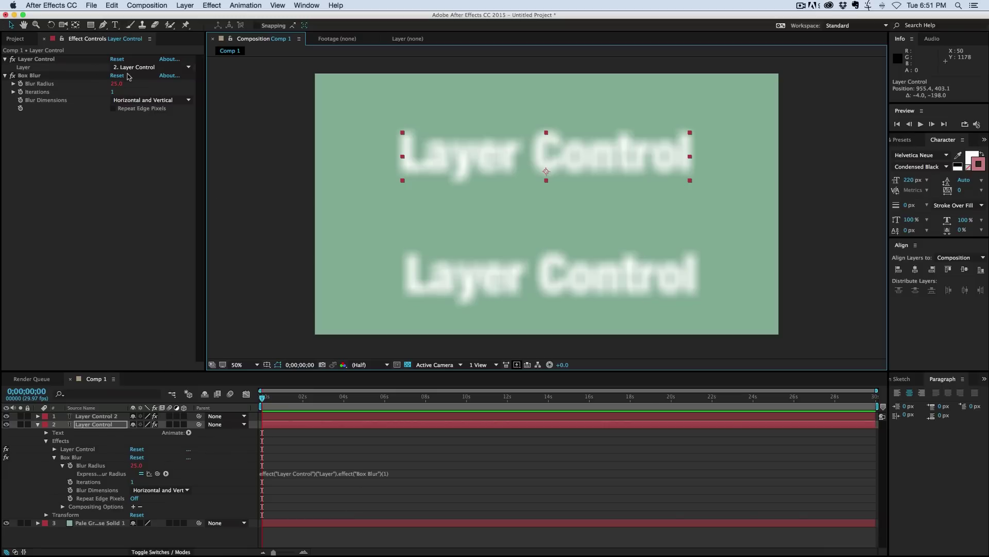
pyautogui.moveTo(119, 85); pyautogui.dragTo(70, 86)
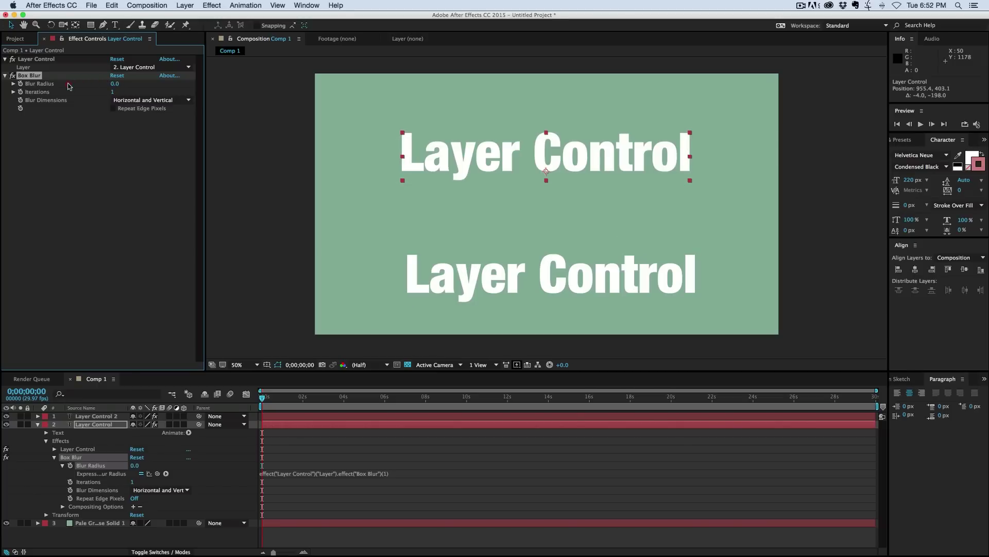
# Step: Delete the duplicate and give Source Text the expression effect("Layer Control")("Layer").text.sourceText
pyautogui.click(103, 416)
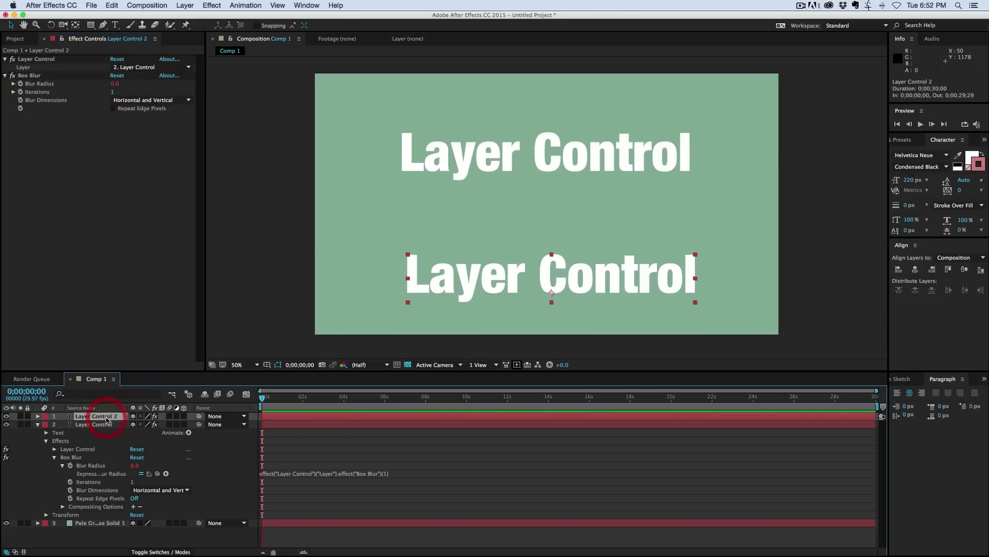
pyautogui.press('Delete')
pyautogui.click(98, 416)
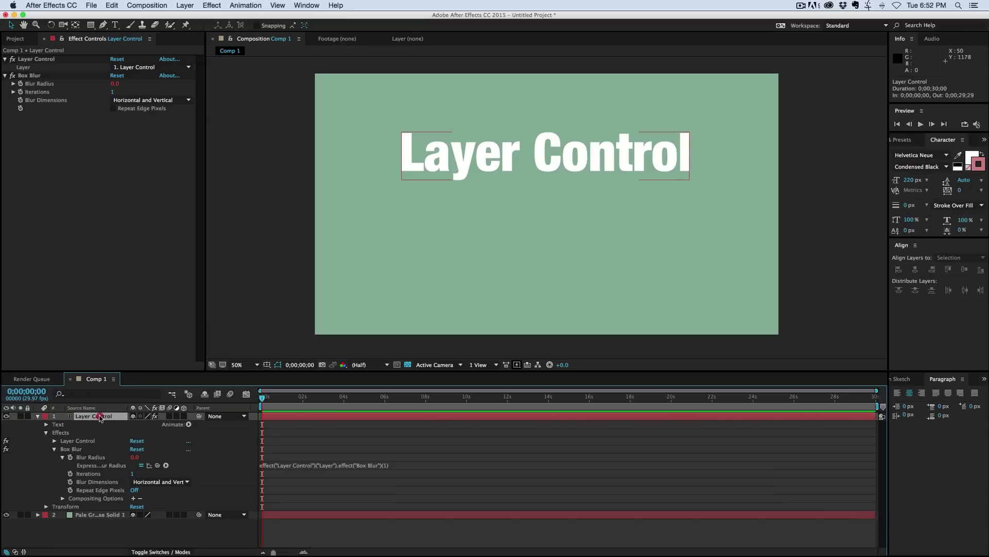
pyautogui.click(46, 424)
pyautogui.keyDown('alt'); pyautogui.click(62, 432); pyautogui.keyUp('alt')
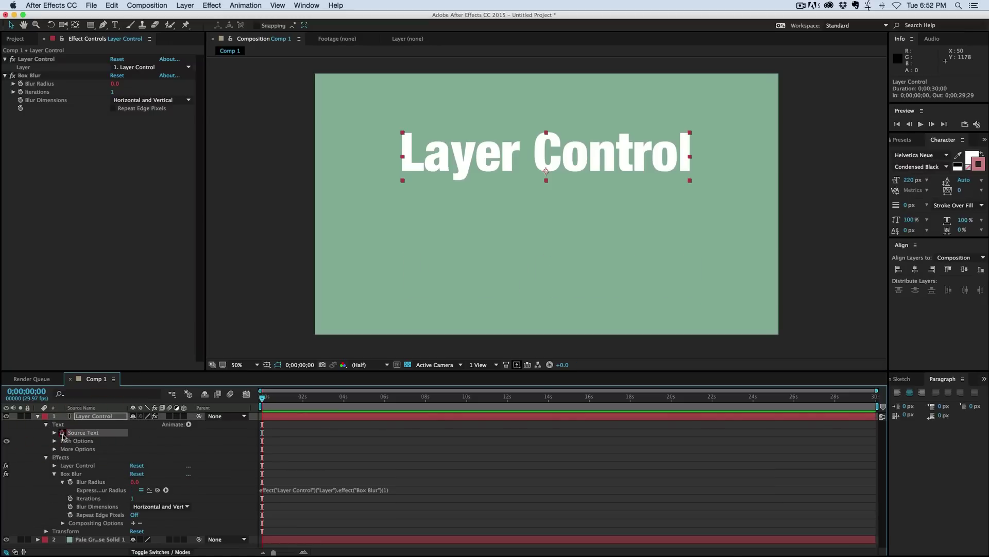
pyautogui.click(311, 440)
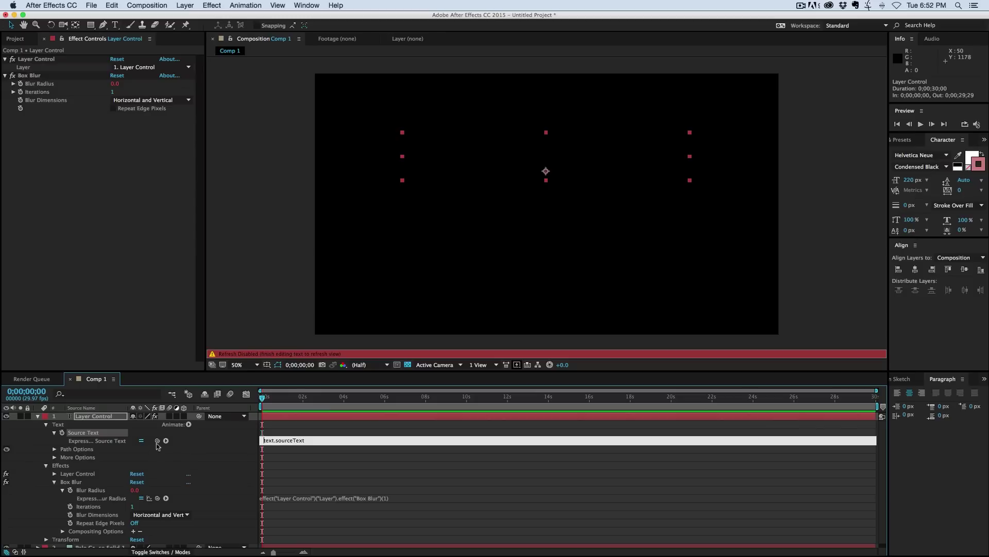
pyautogui.moveTo(157, 440); pyautogui.dragTo(35, 70)
pyautogui.write('.')
pyautogui.click(398, 453)
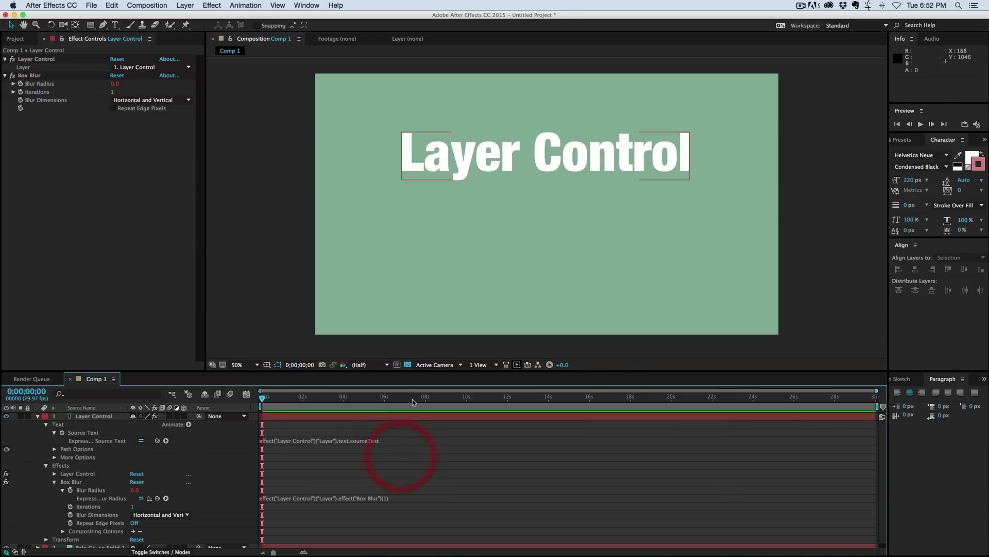
# Step: Duplicate the text layer and place the copy lower in the composition
pyautogui.click(482, 165)
pyautogui.press('super+d')
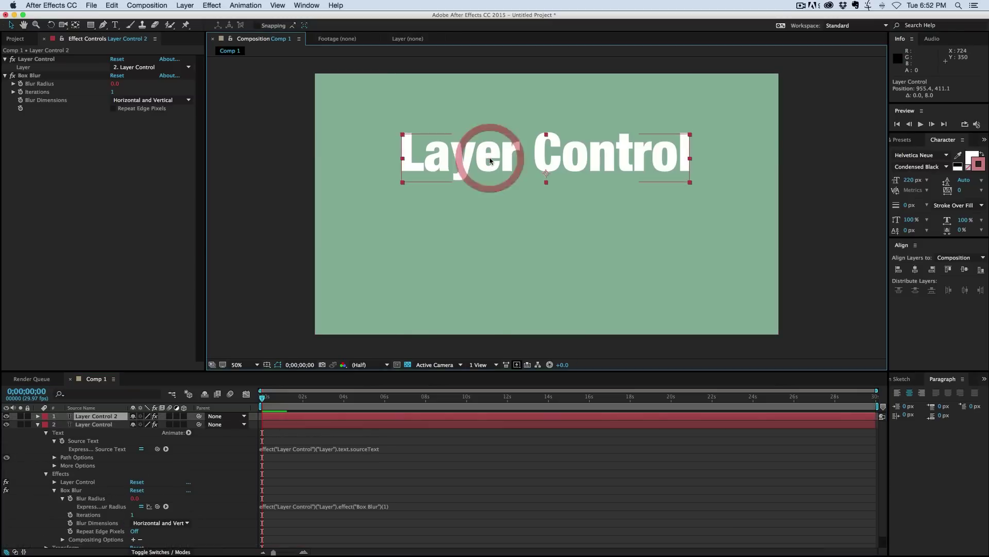
pyautogui.moveTo(496, 218); pyautogui.dragTo(500, 234)
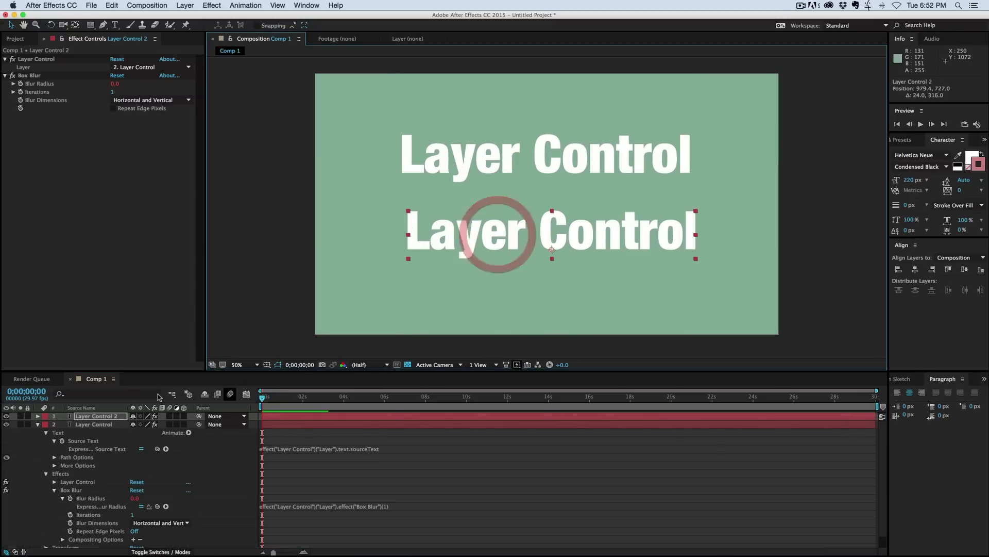
pyautogui.click(98, 427)
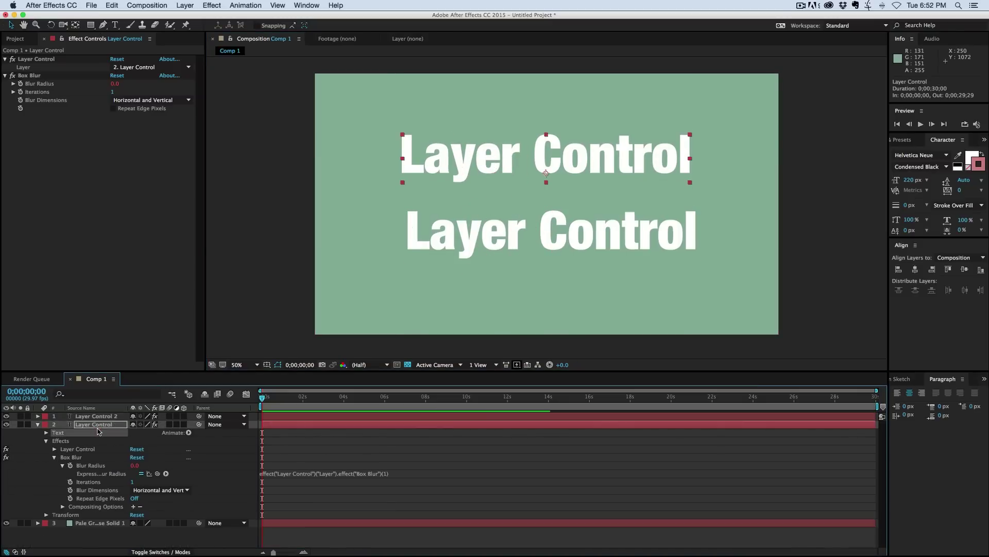
# Step: Change the original text to 'Cinema Spice' and select the Layer Control 2 layer
pyautogui.doubleClick(277, 425)
pyautogui.write('Cin')
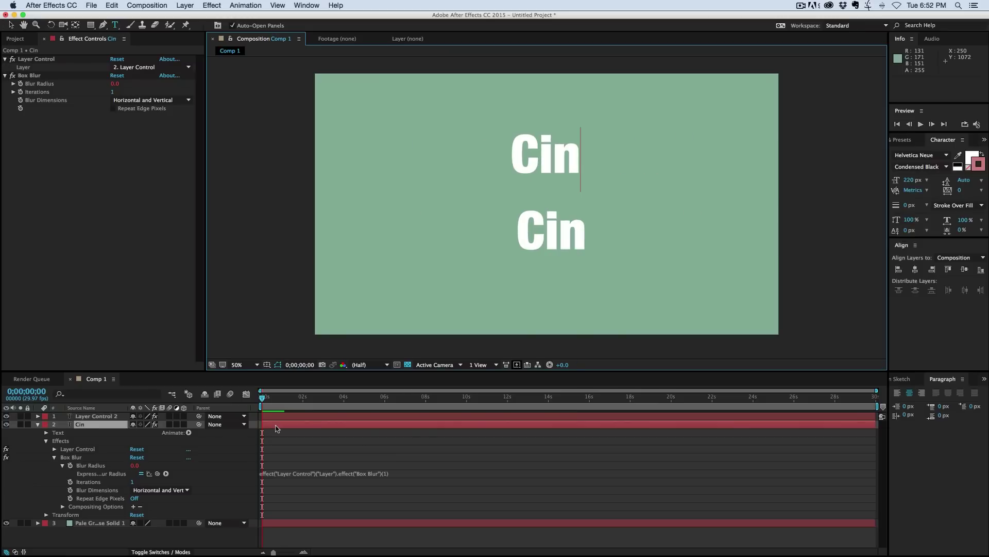
pyautogui.write('ema Spice')
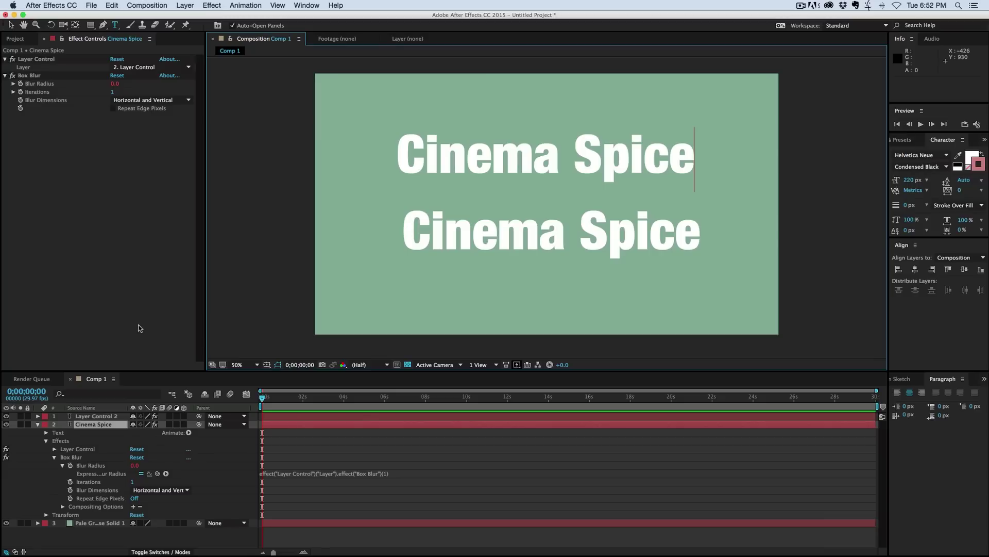
pyautogui.press('super+z')
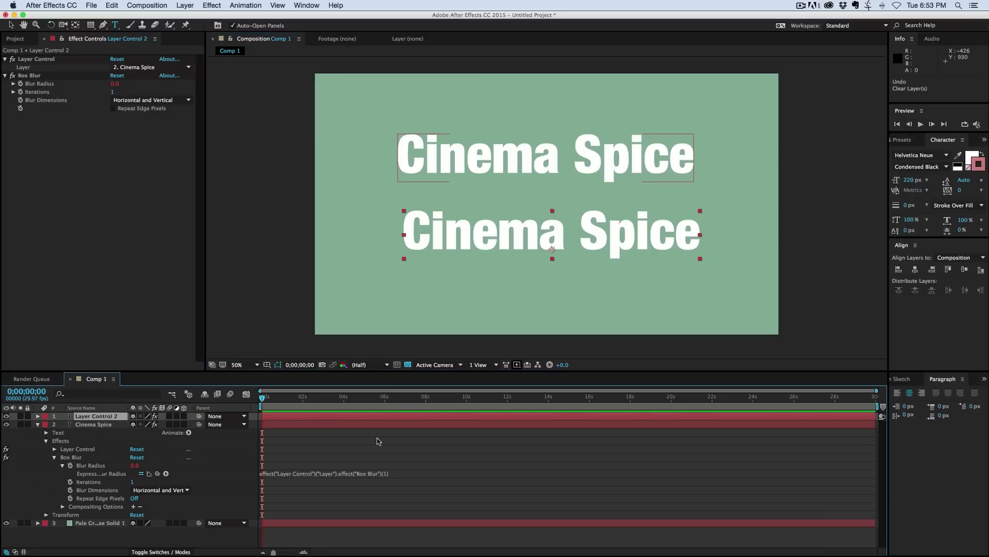